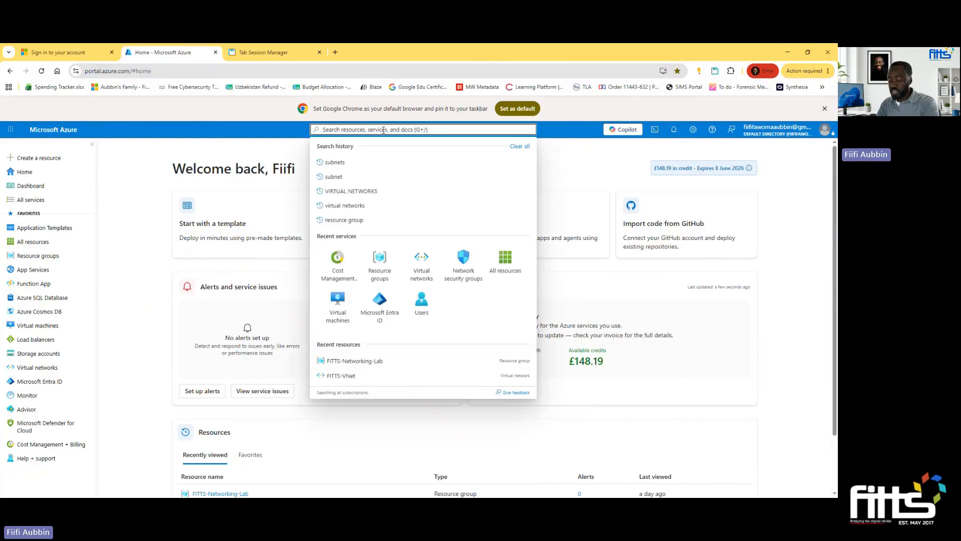
- Find the network security groups service and start creating a new network security group
type("k security group")
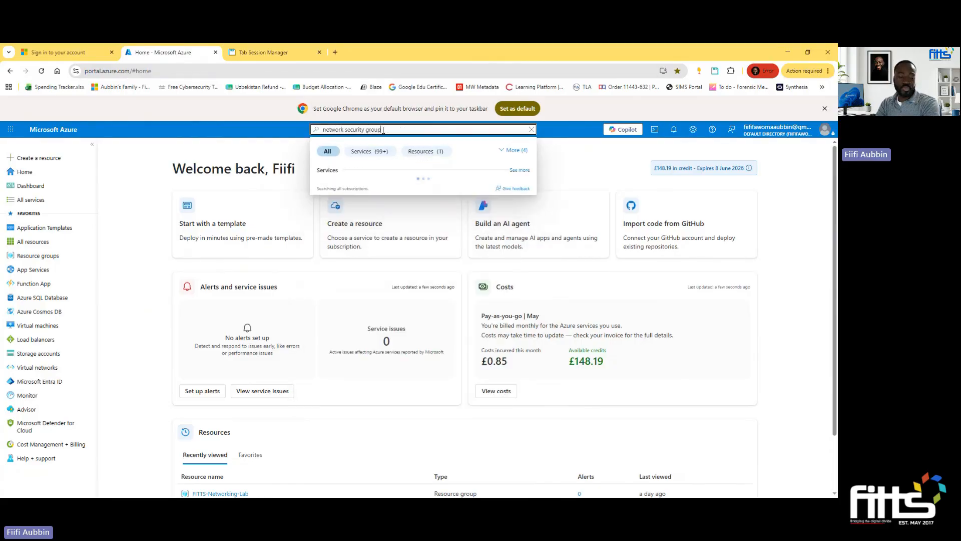
type("s")
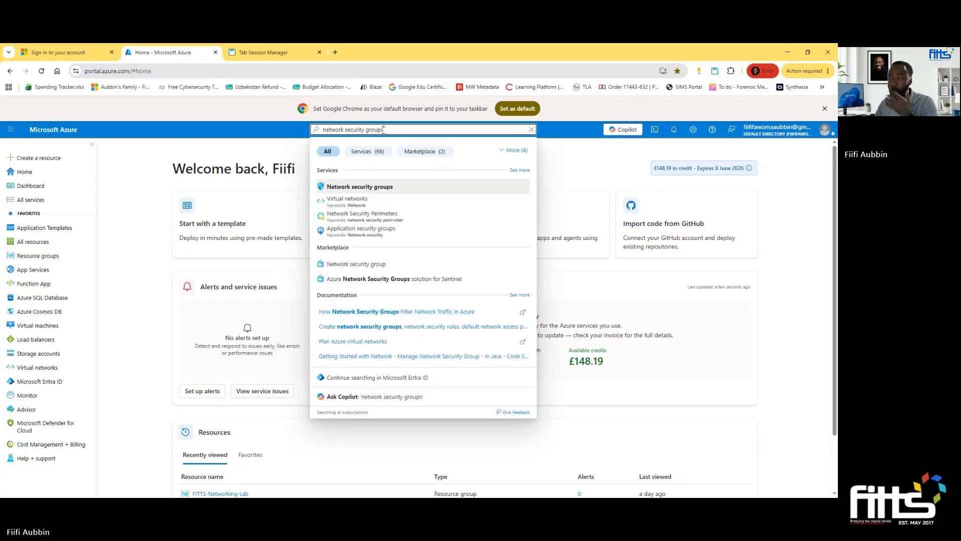
left_click(373, 189)
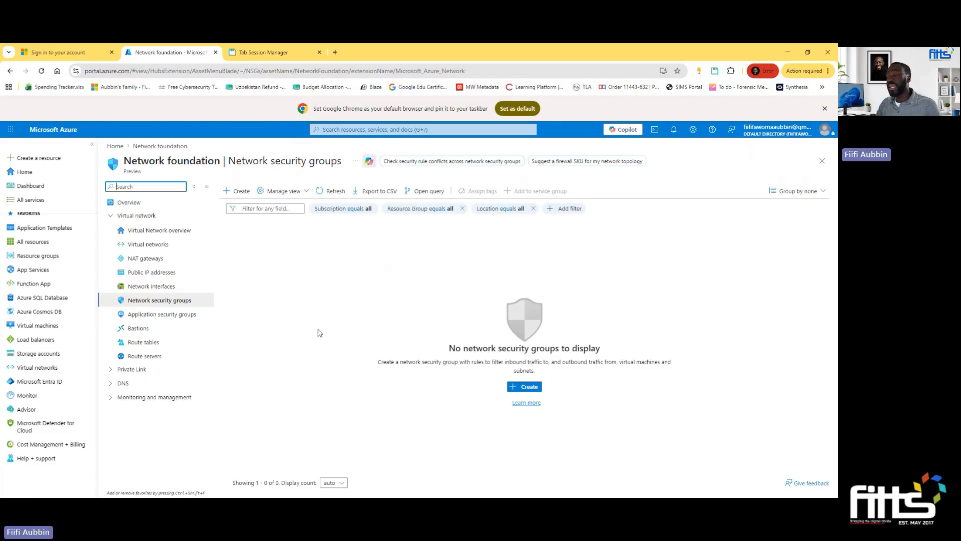
left_click(529, 389)
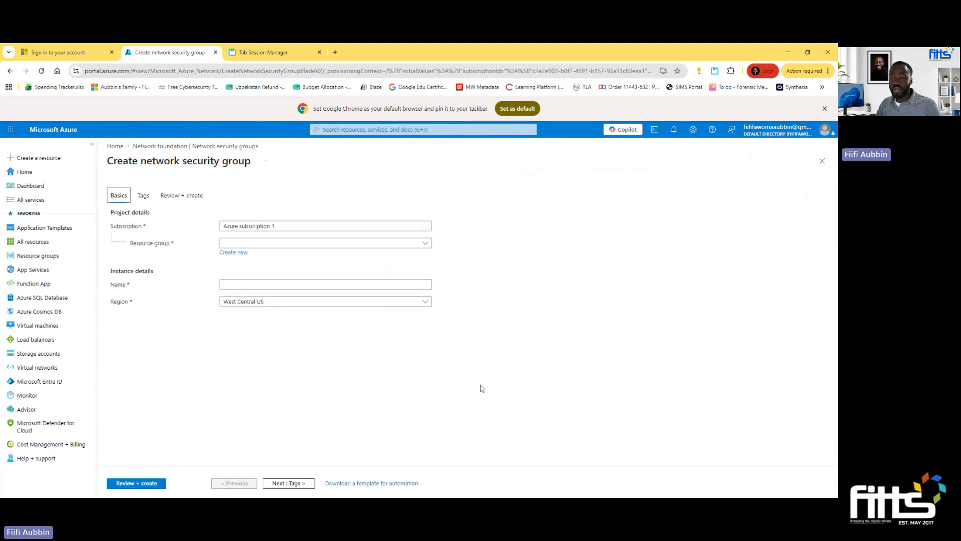
- Assign the new group to the FITTS-Networking-Lab resource group and name it FITTS-Student-NSG
left_click(425, 245)
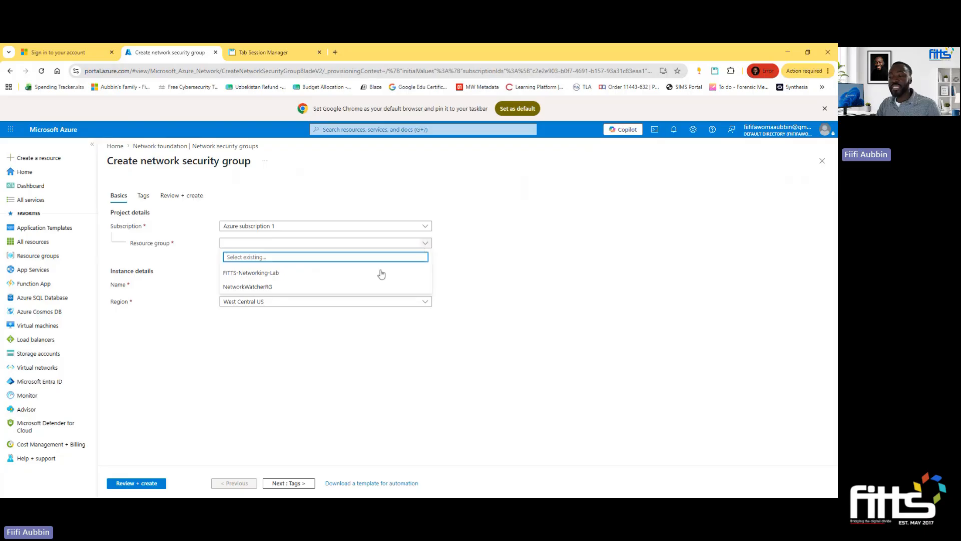
left_click(302, 273)
left_click(297, 284)
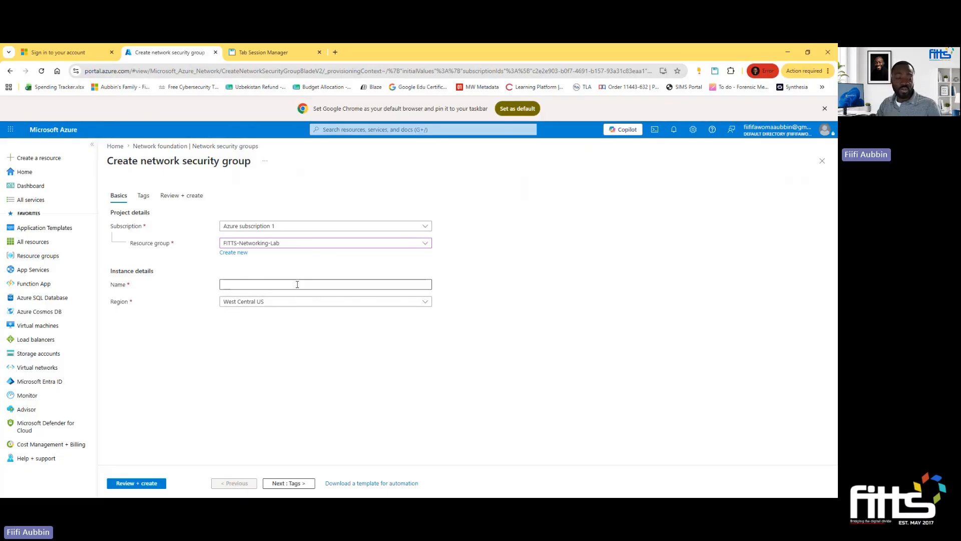
left_click(298, 284)
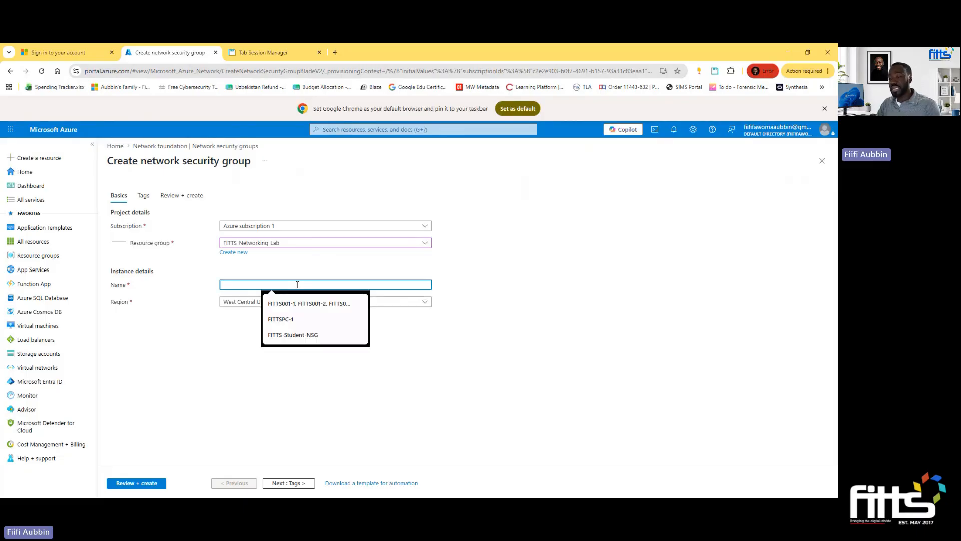
left_click(305, 337)
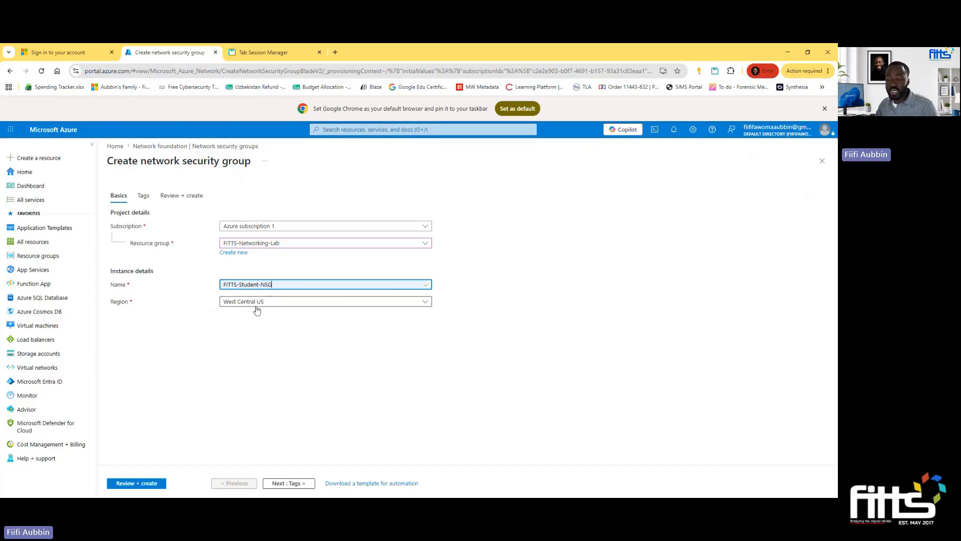
- Tag the network security group with Project set to FITTS-Networking-Lab and Owner set to the owner's full name
left_click(144, 196)
left_click(224, 262)
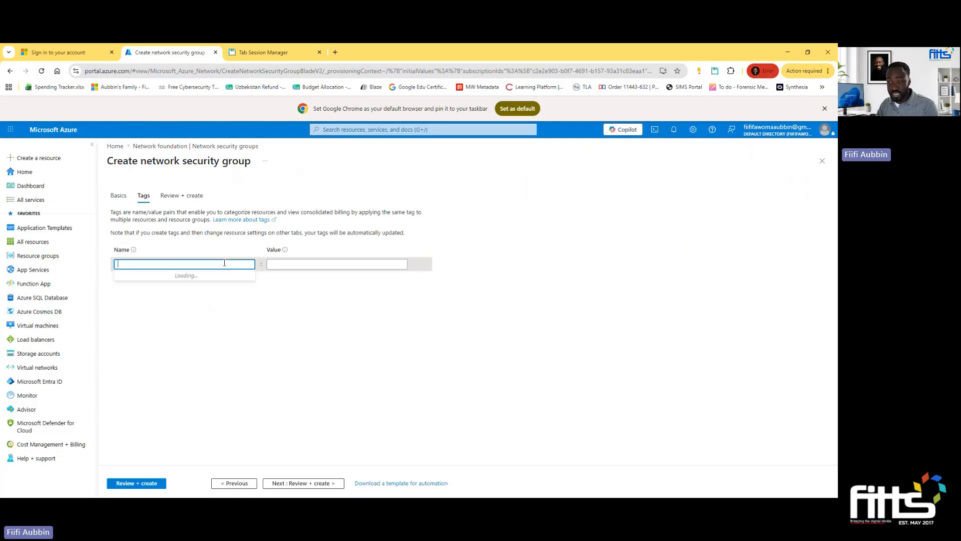
left_click(198, 295)
left_click(373, 265)
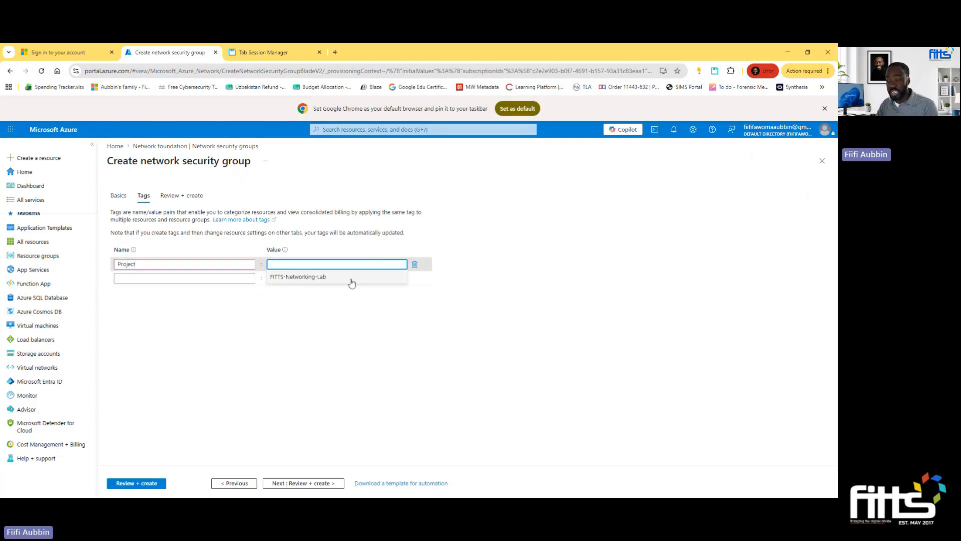
left_click(351, 279)
left_click(200, 278)
left_click(197, 290)
left_click(309, 279)
left_click(304, 292)
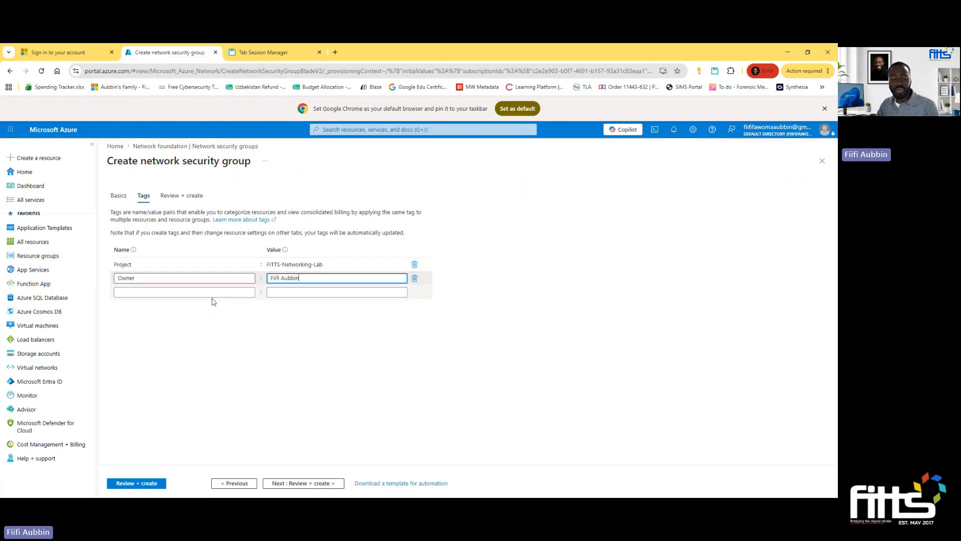
- Review and create the network security group, and open the deployed resource
left_click(188, 197)
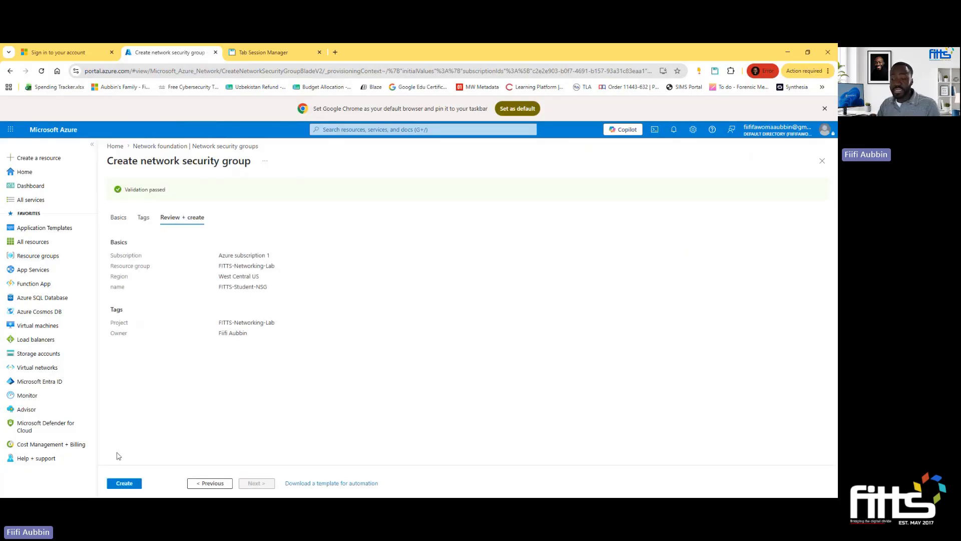
left_click(123, 484)
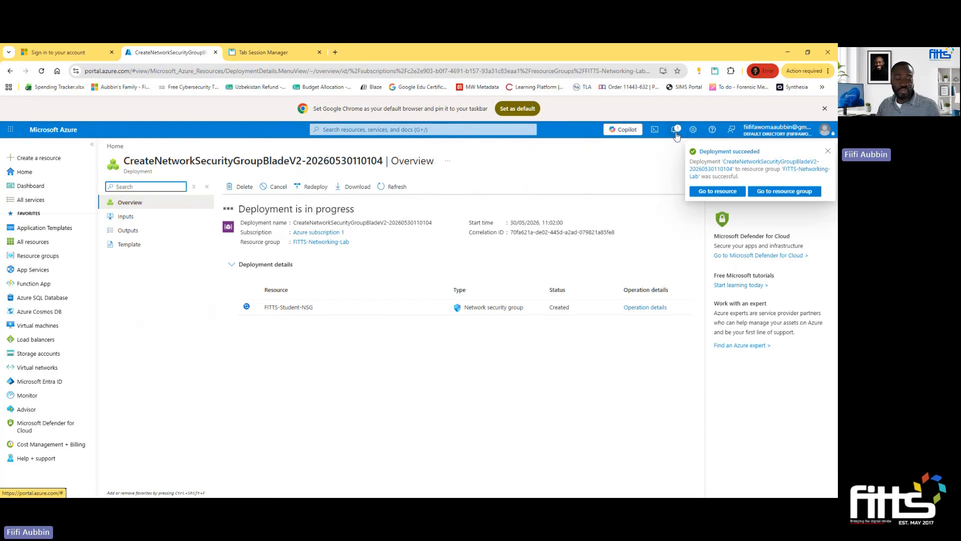
left_click(719, 192)
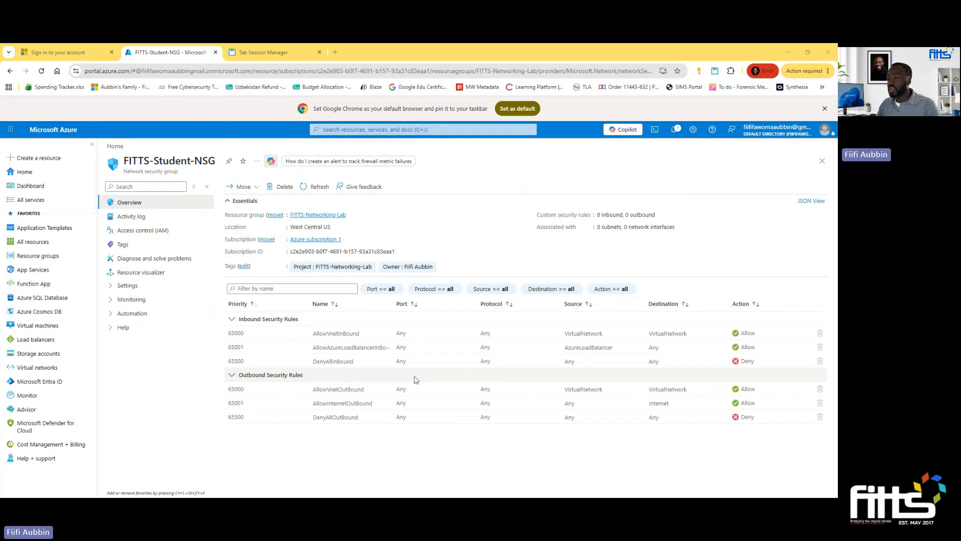
- Start a new inbound security rule for FITTS-Student-NSG with source Any and the service set to HTTP
left_click(127, 286)
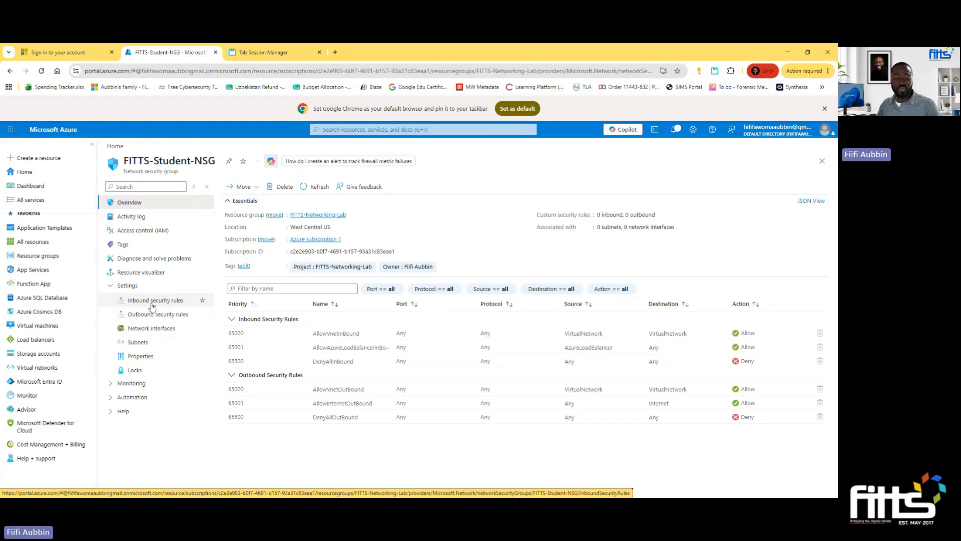
left_click(153, 304)
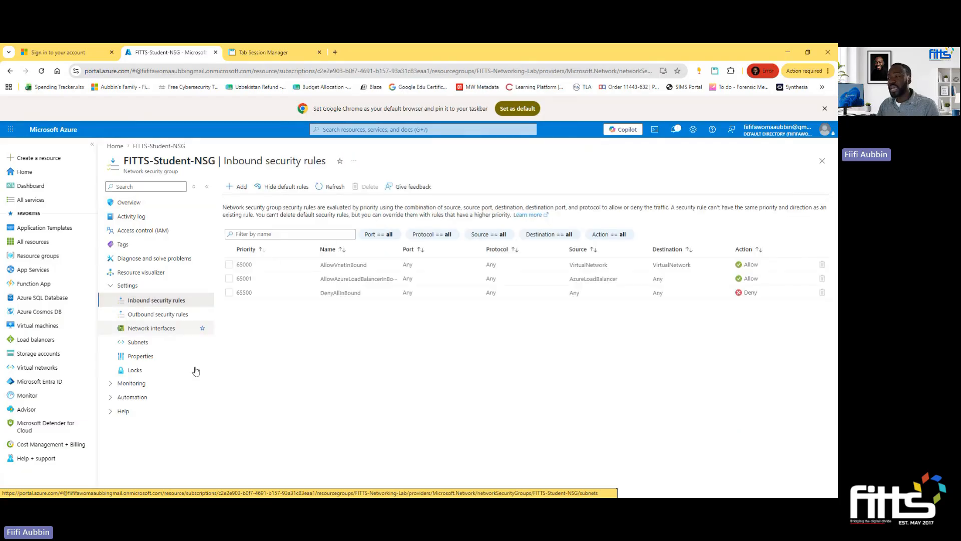
left_click(239, 188)
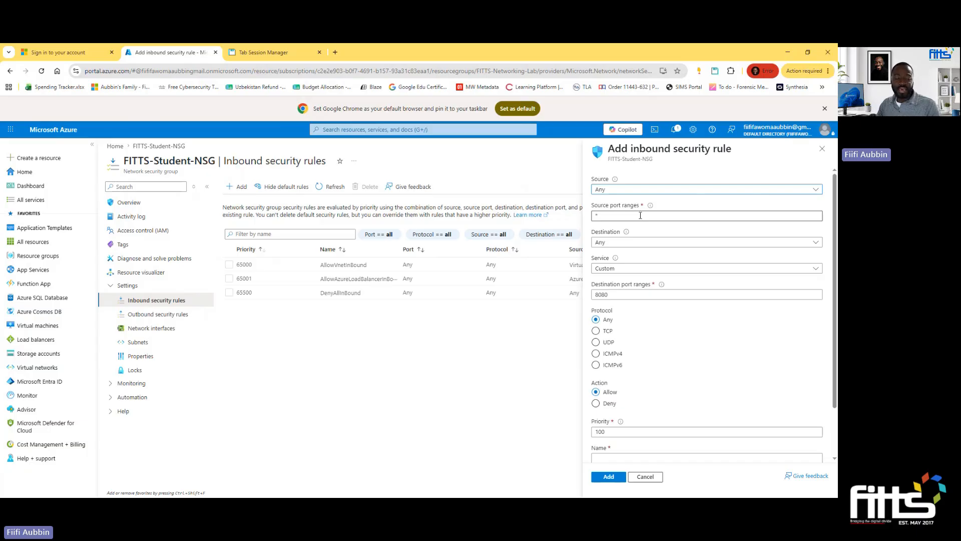
left_click(654, 242)
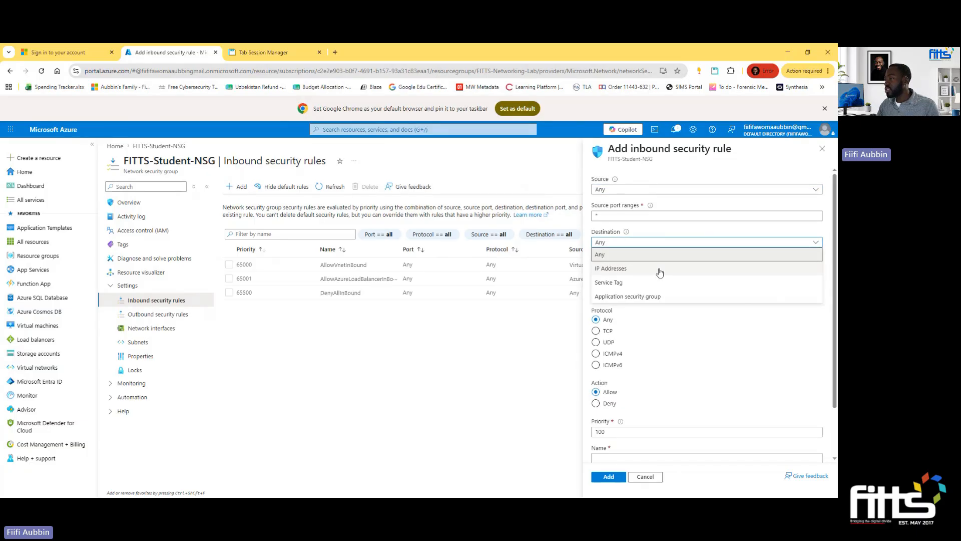
left_click(653, 189)
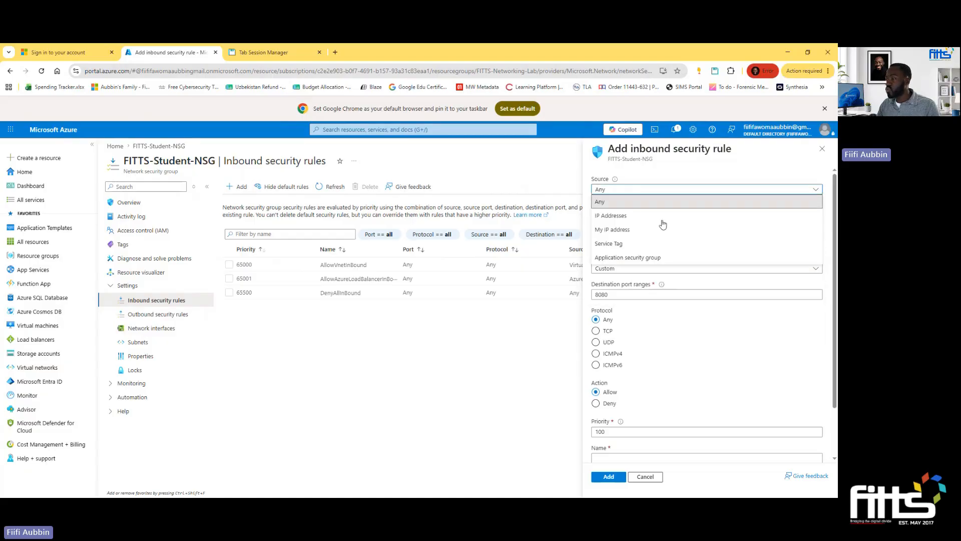
left_click(715, 201)
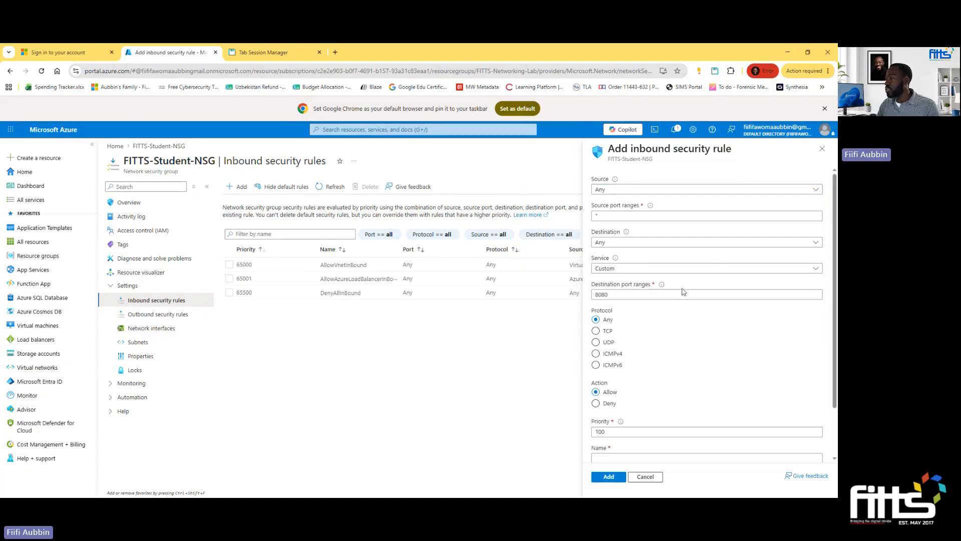
left_click(784, 269)
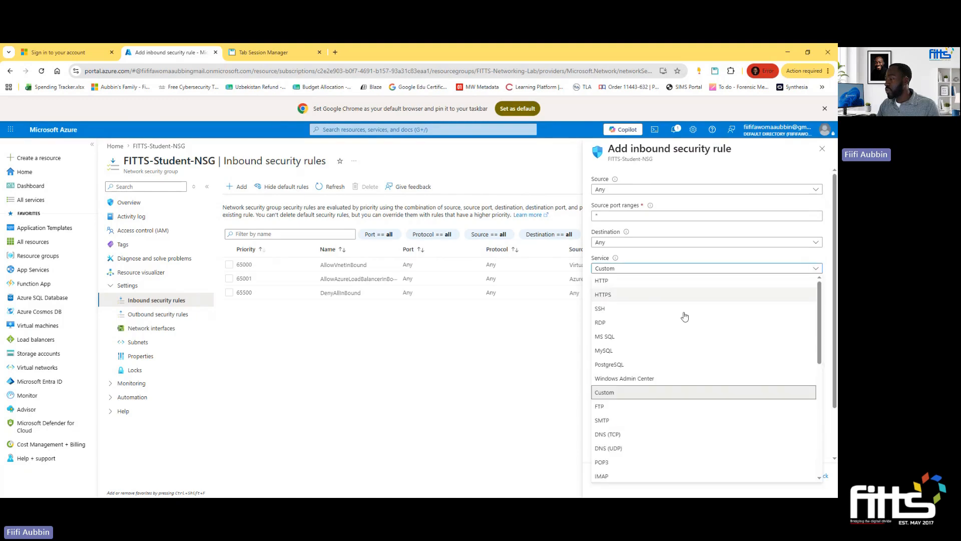
left_click(620, 287)
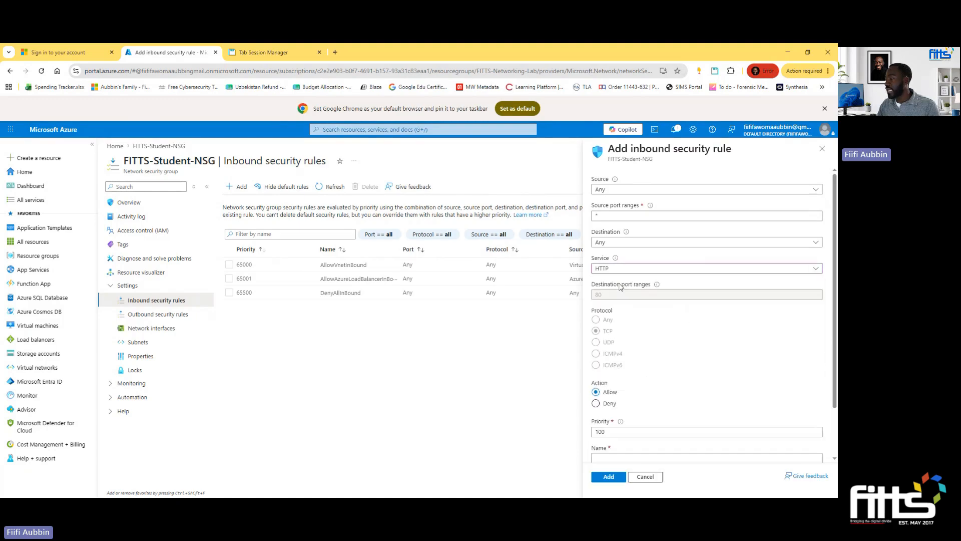
- Name the HTTP inbound rule WebAccess and add it to the network security group
scroll(683, 333, "down", 2)
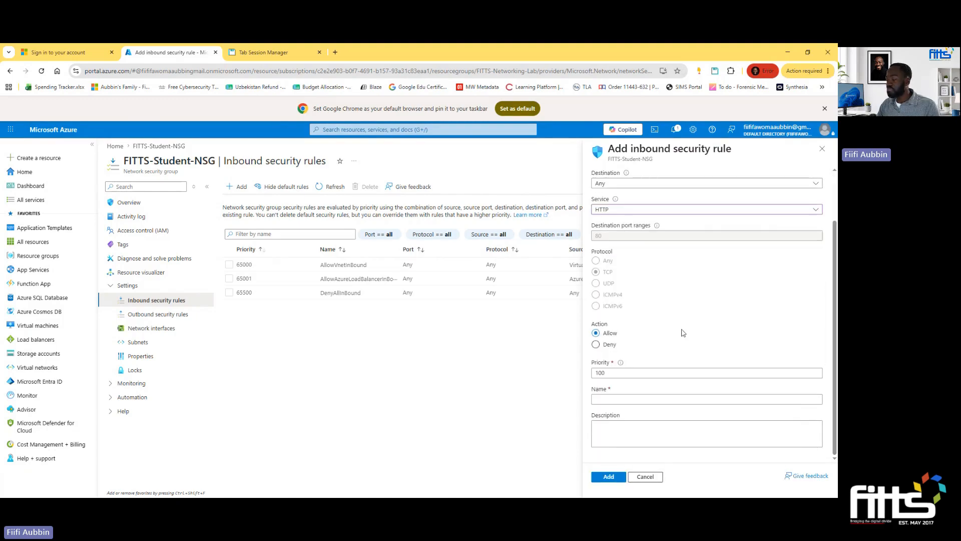
left_click(647, 399)
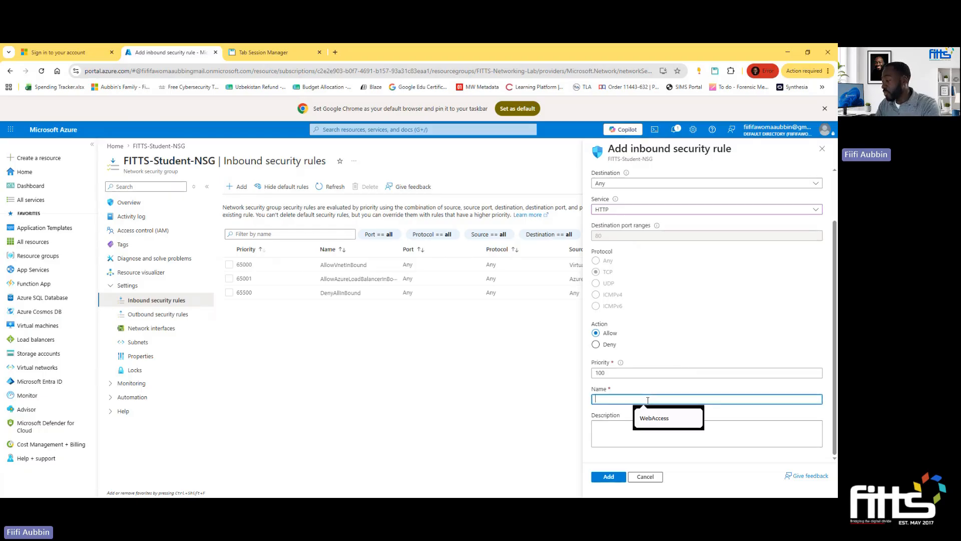
left_click(663, 422)
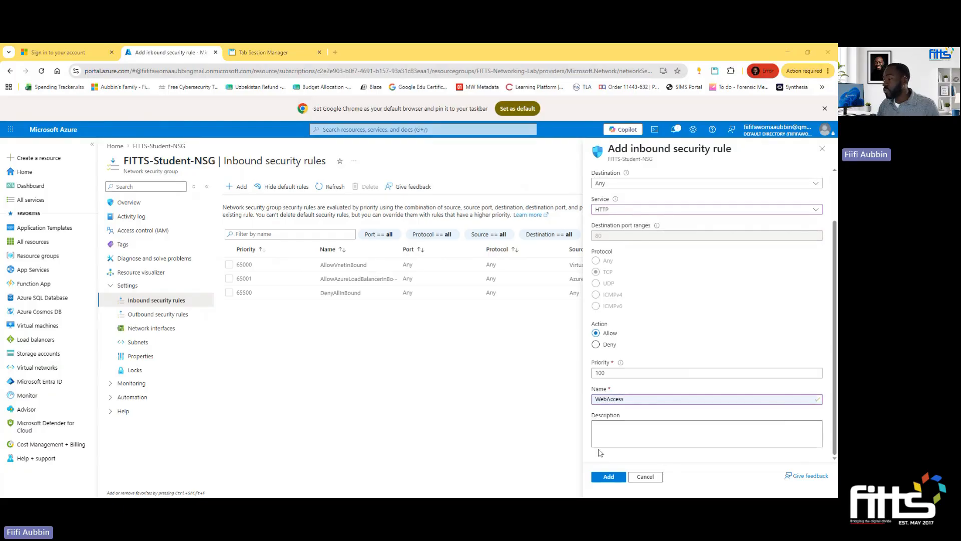
left_click(608, 477)
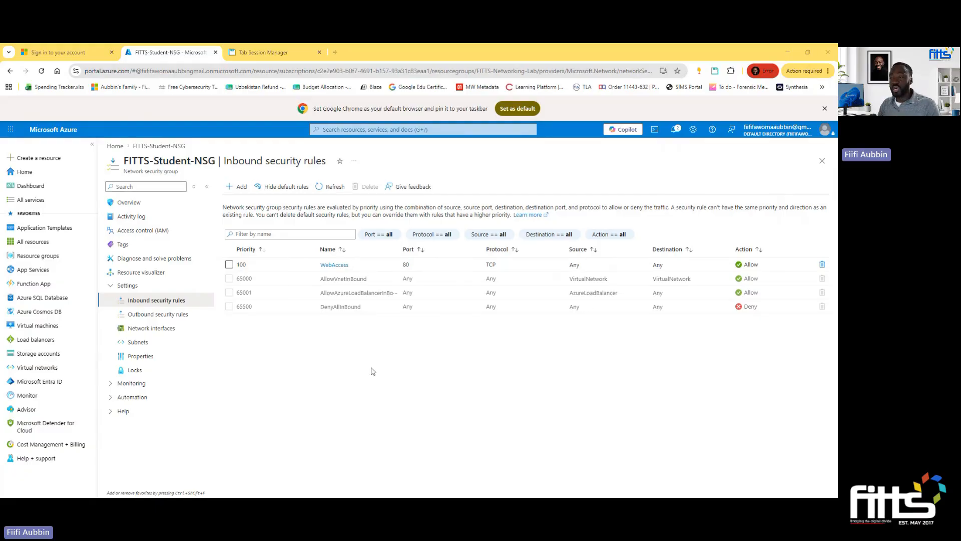
- Start another inbound security rule with source Any and the service set to RDP
left_click(238, 187)
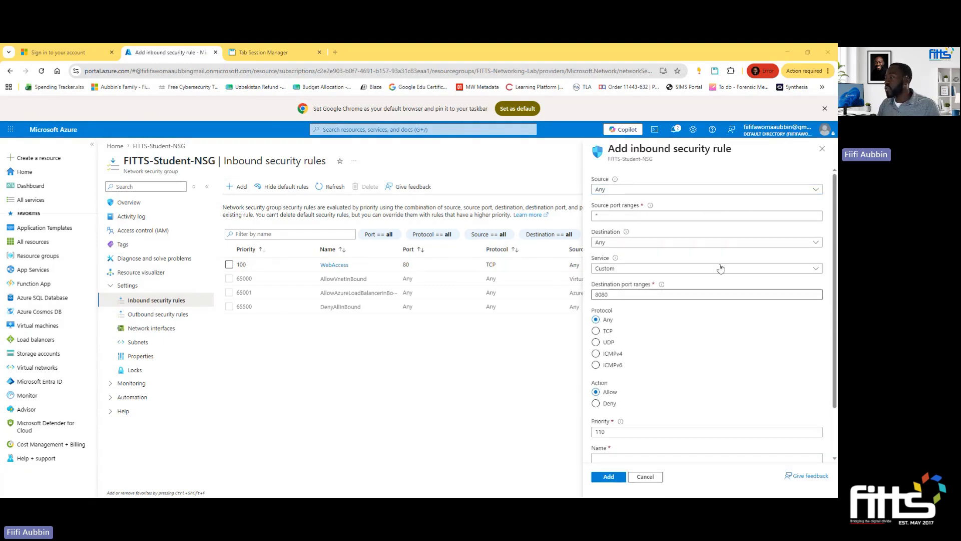
left_click(815, 190)
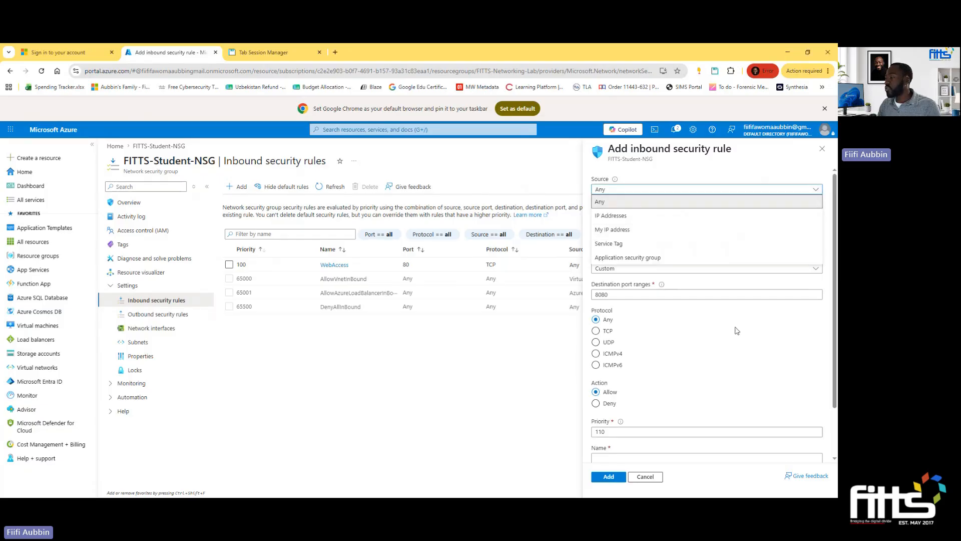
left_click(790, 277)
left_click(811, 269)
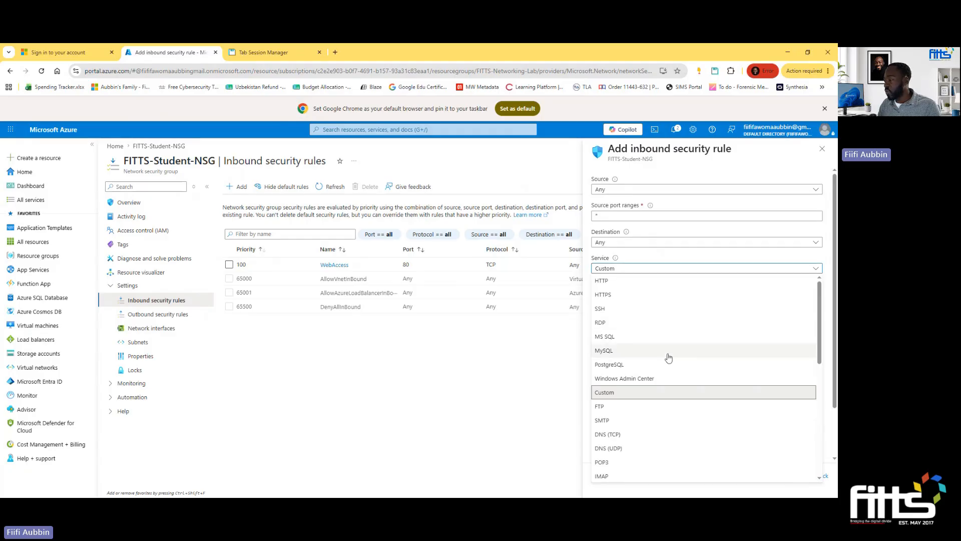
left_click(640, 324)
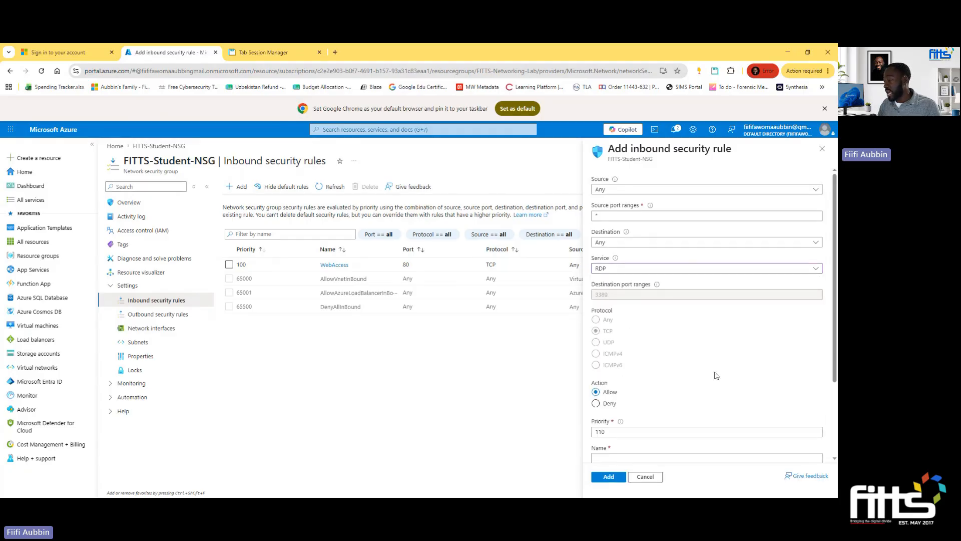
- Enter RemoteDesktop as the name of the new RDP inbound rule
scroll(717, 373, "down", 1)
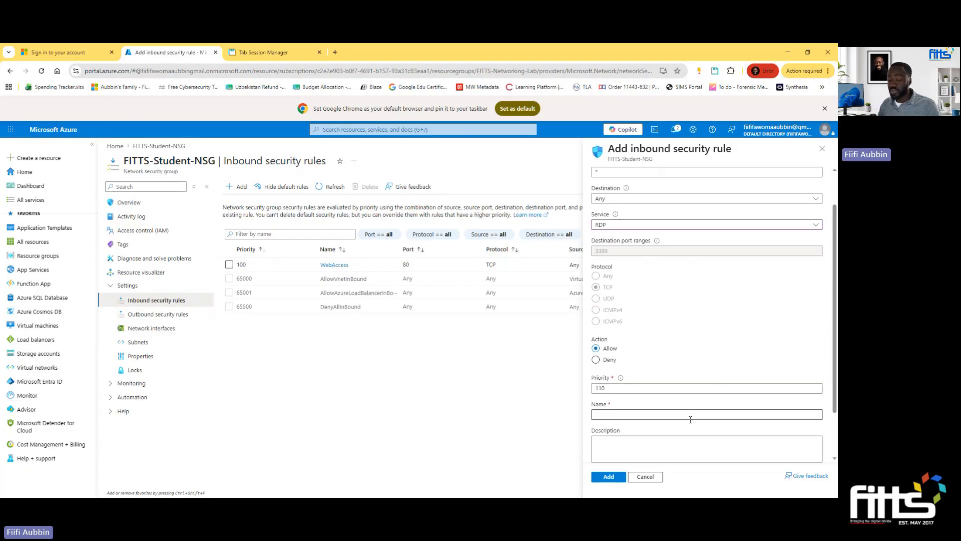
left_click(658, 415)
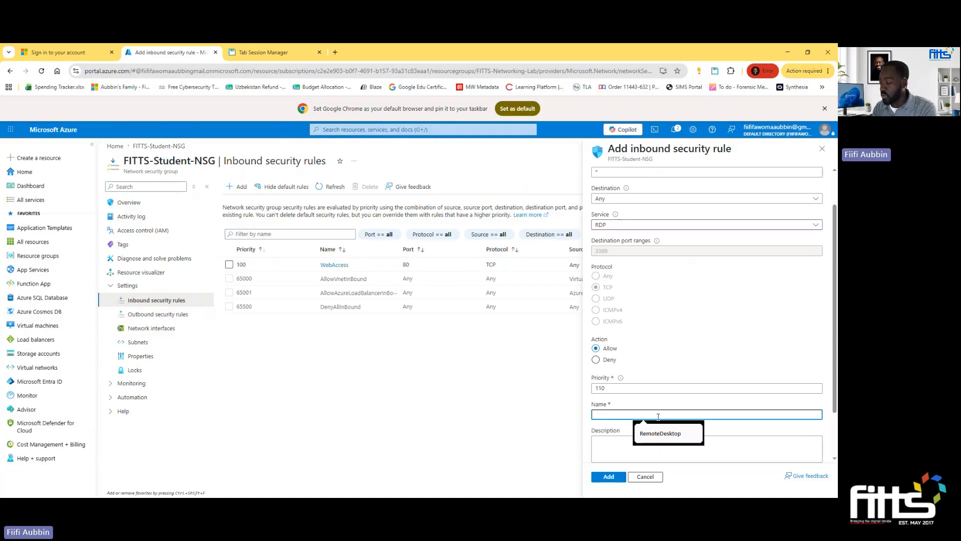
type("Remote Deskto")
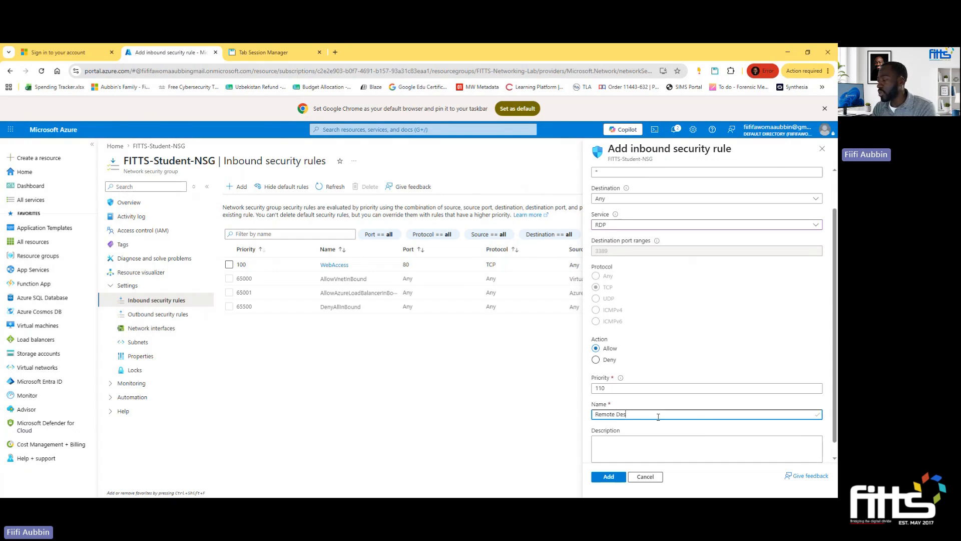
key("BackSpace")
key("BackSpace")
key("BackSpace")
type("Desktop")
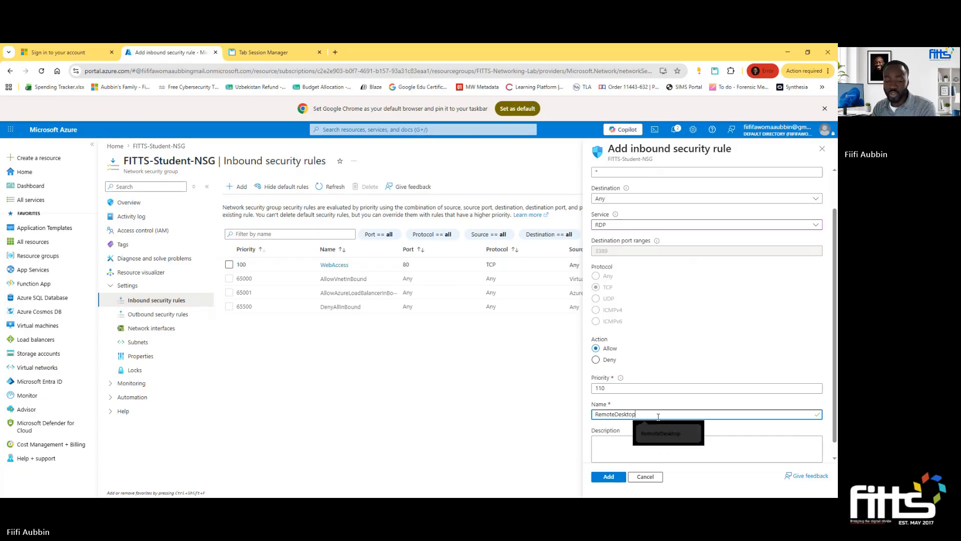
type("(Windows")
key("BackSpace")
key("BackSpace")
type("VM")
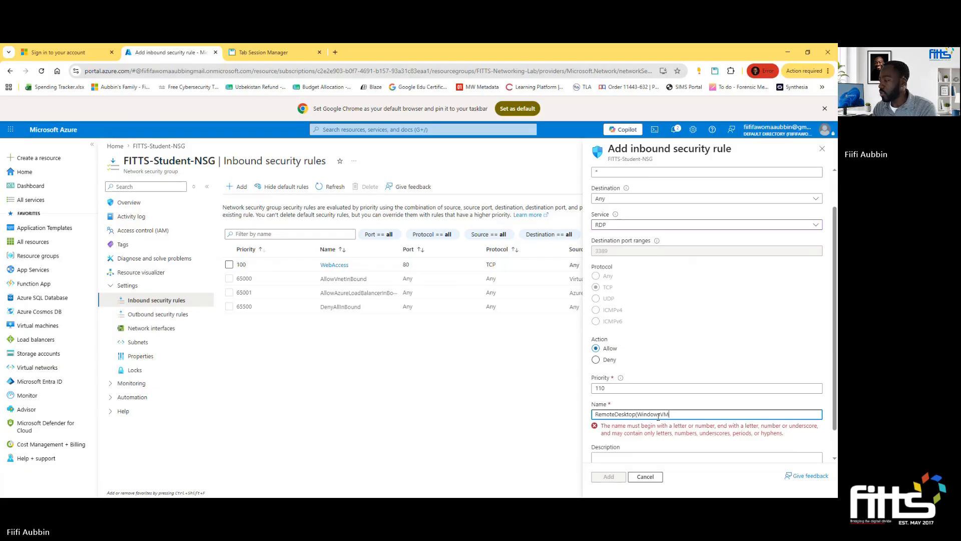
key("BackSpace")
key("BackSpace")
key("BackSpace")
key("BackSpace")
key("BackSpace")
key("BackSpace")
- Complete the RDP rule name as RemoteDesktop_Windows_VM and add the rule to the network security group
type("_")
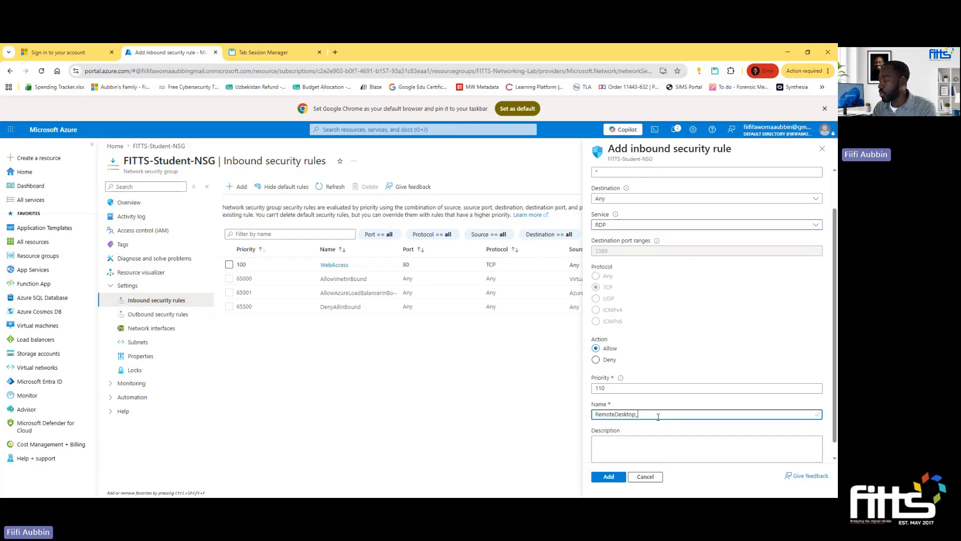
type("Windows")
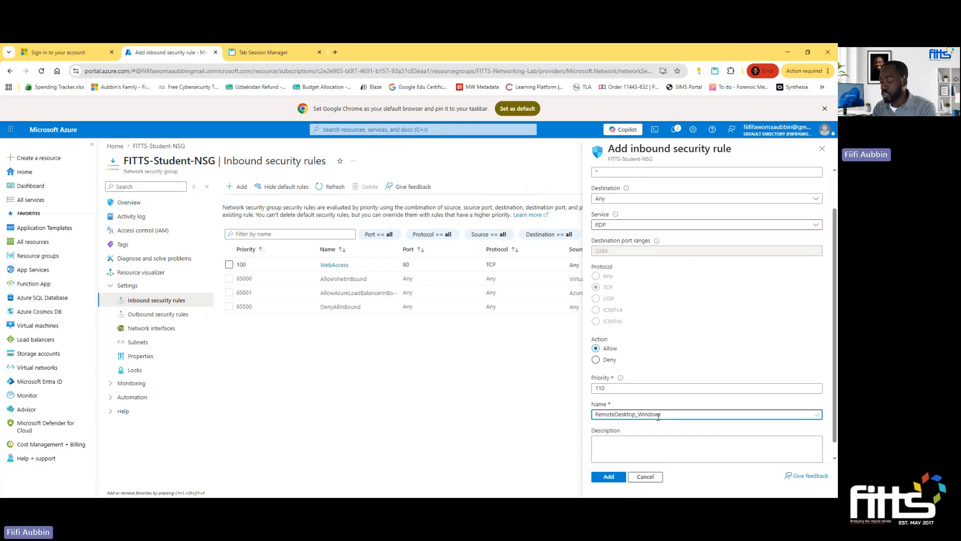
type("_VM")
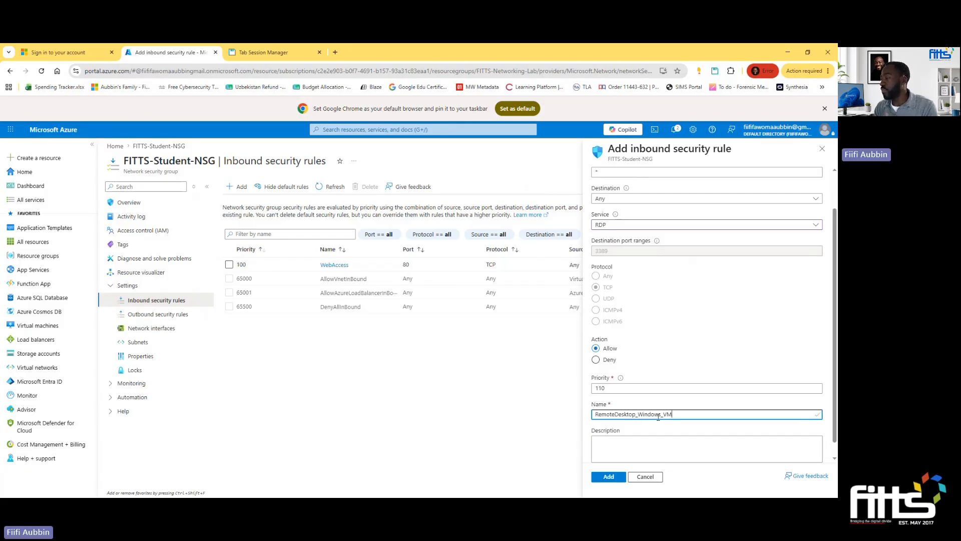
left_click(610, 480)
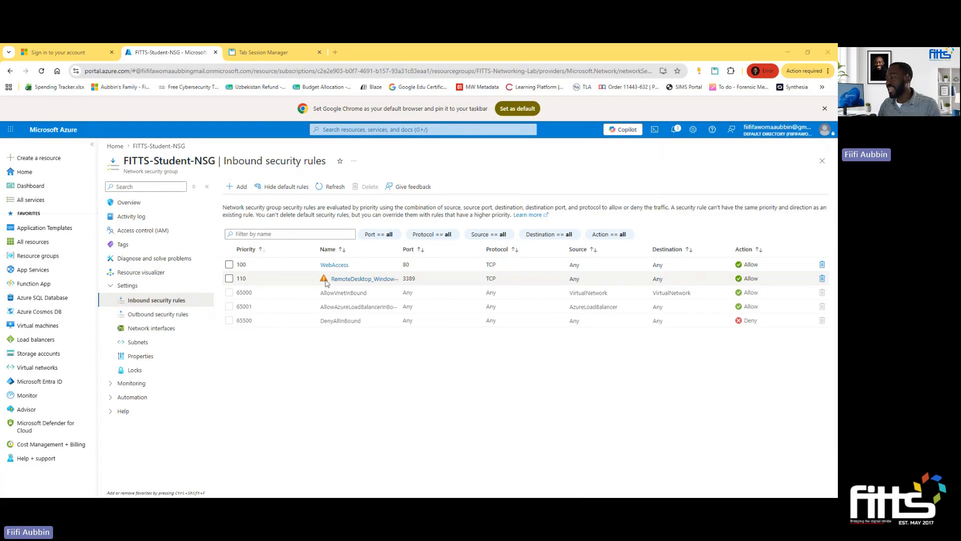
- Inspect the RemoteDesktop_Windows_VM rule's details, close them, and view the subnets associated with FITTS-Student-NSG
left_click(326, 283)
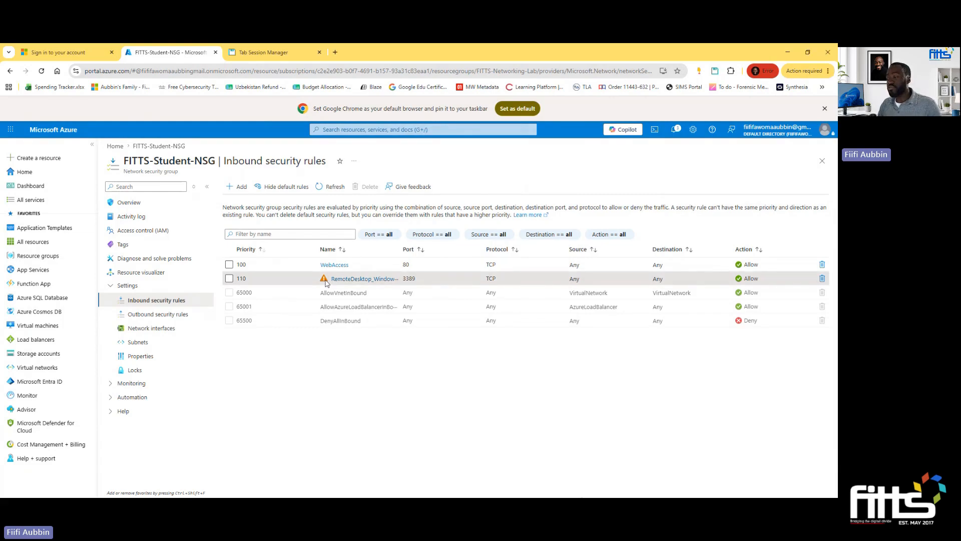
double_click(326, 280)
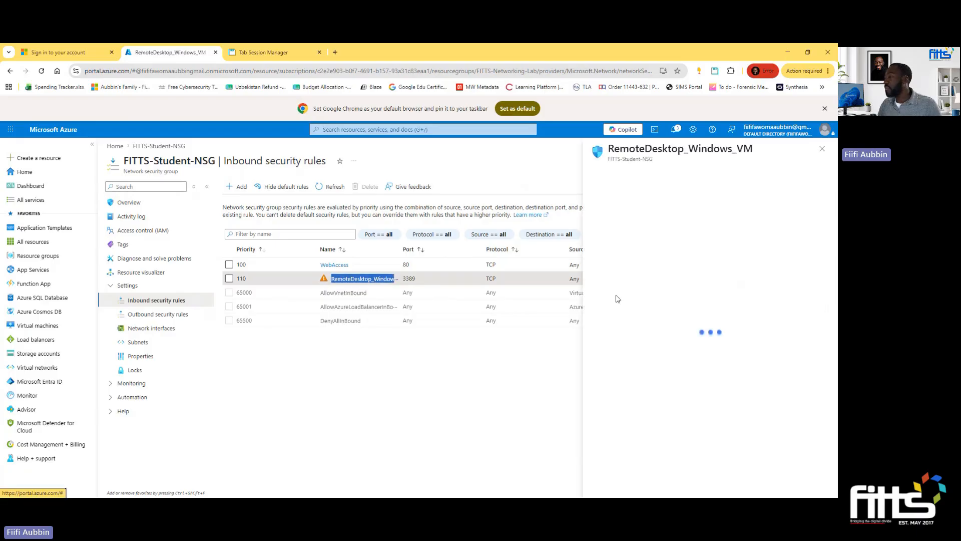
left_click(821, 150)
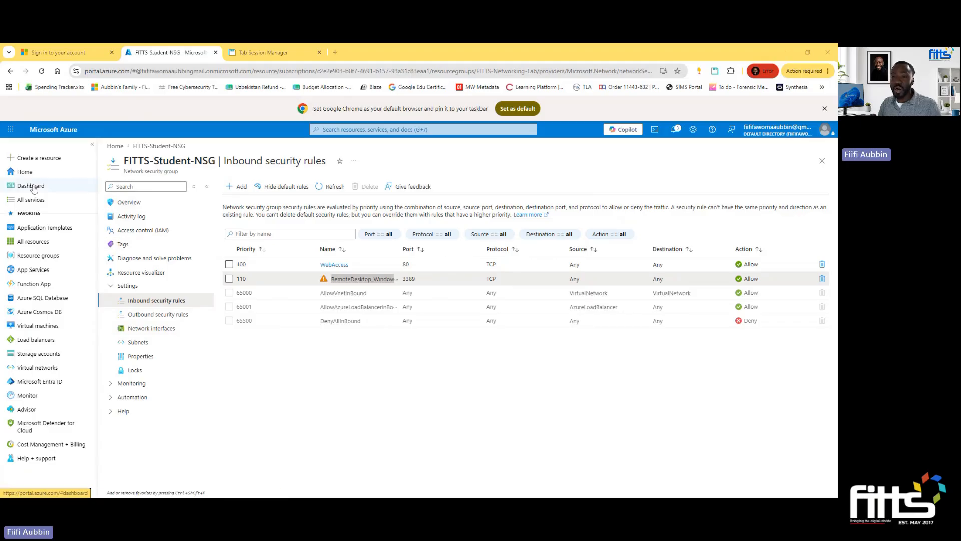
mouse_move(78, 288)
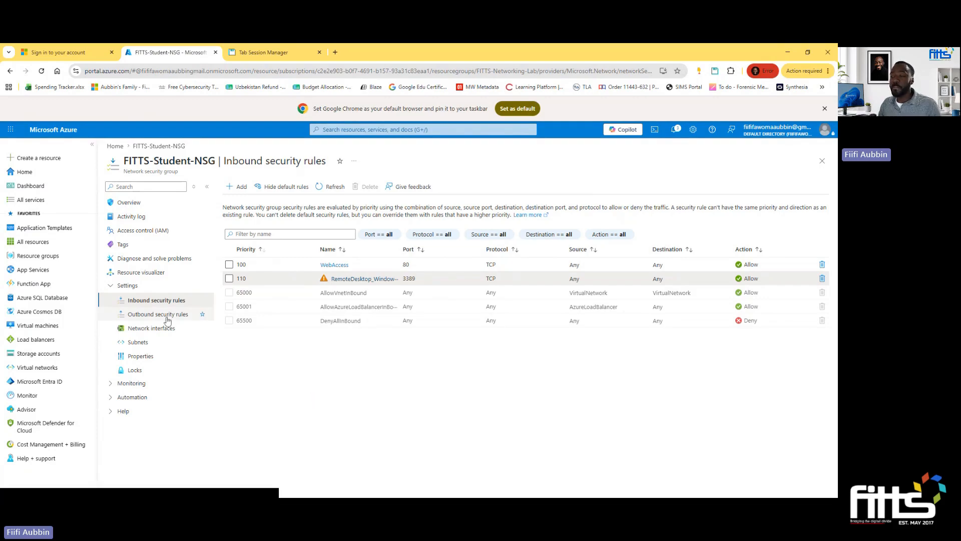
left_click(138, 342)
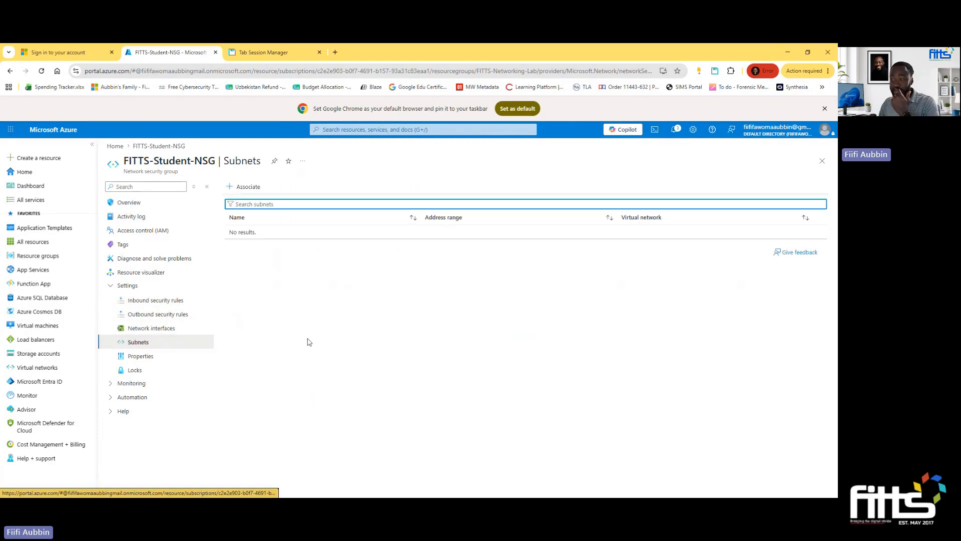
- Search the portal for subnet, open the FITTS-VNet virtual network from Virtual networks, and list its subnets
left_click(37, 173)
left_click(384, 129)
type("subnet")
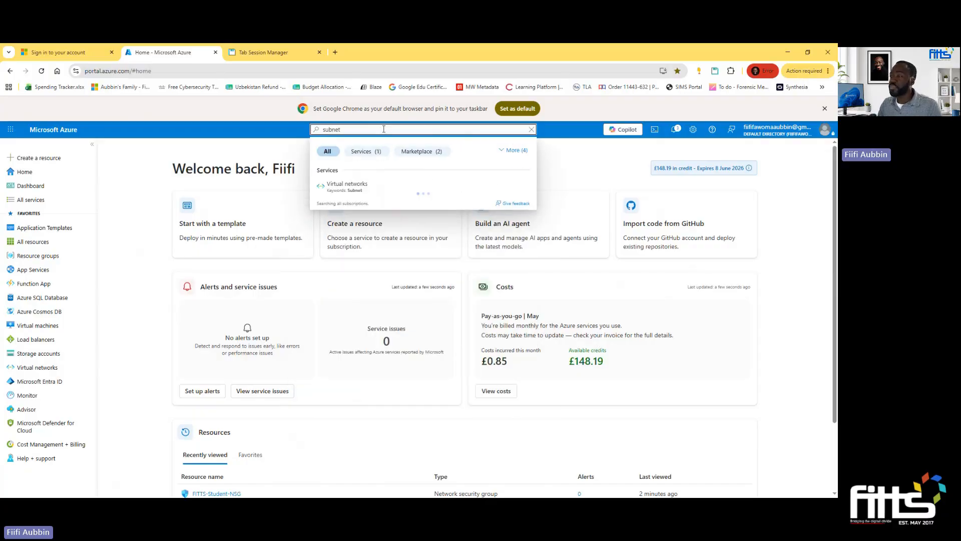
left_click(377, 189)
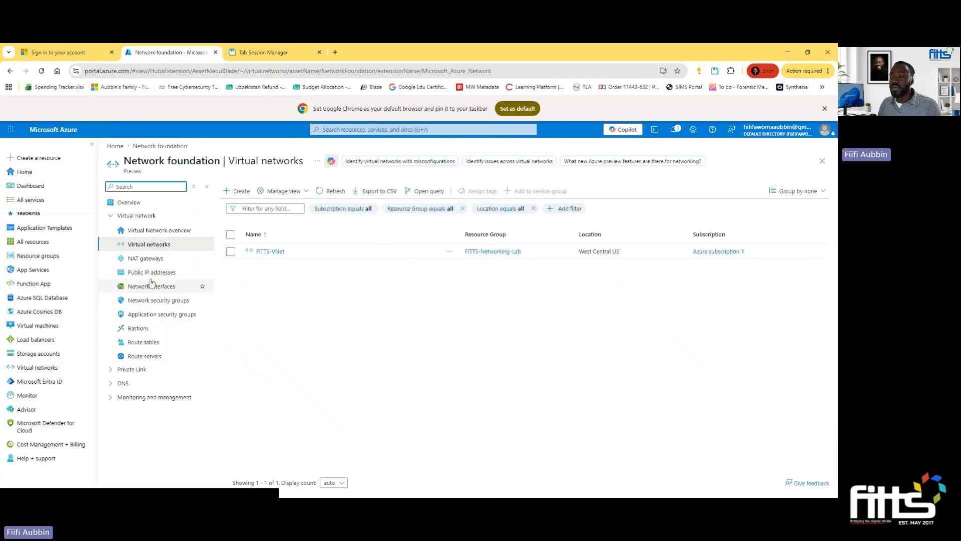
left_click(271, 252)
left_click(271, 252)
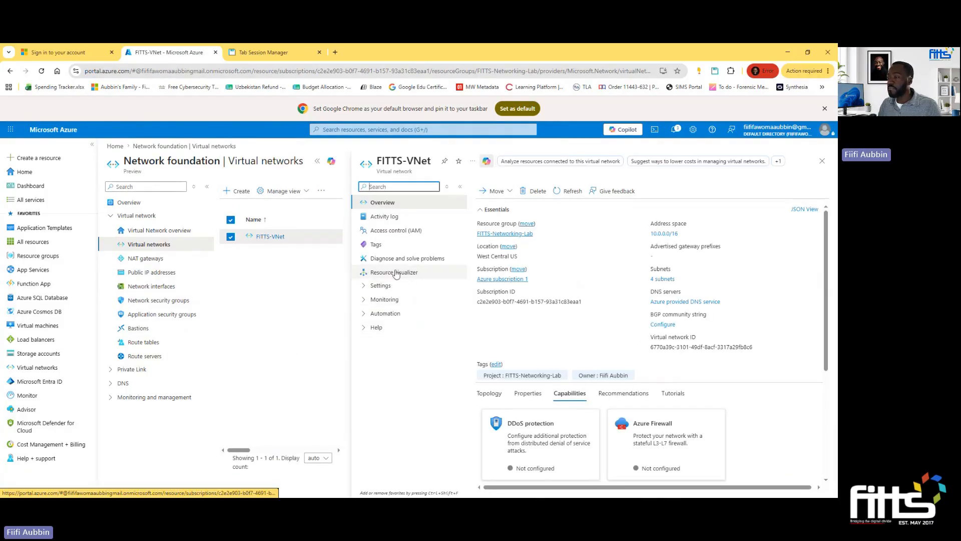
left_click(363, 286)
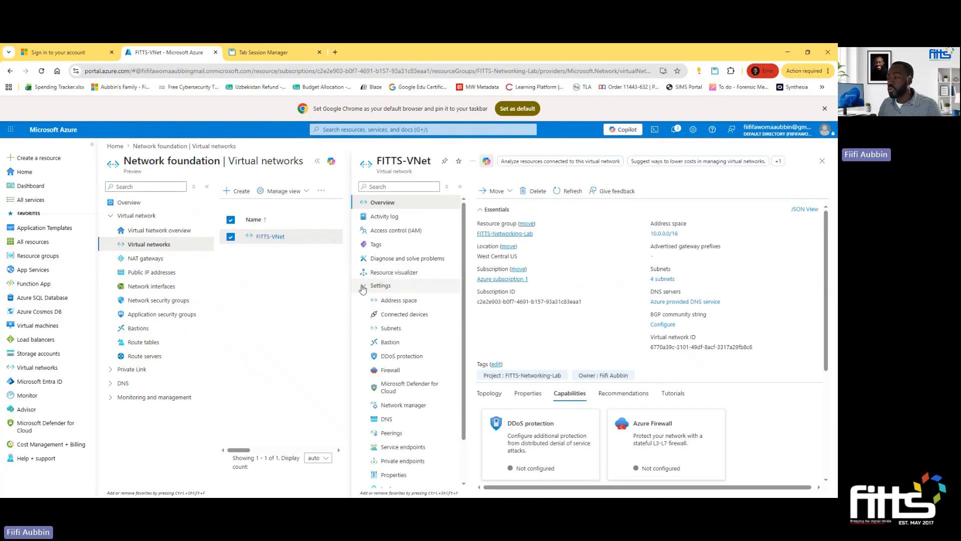
left_click(392, 328)
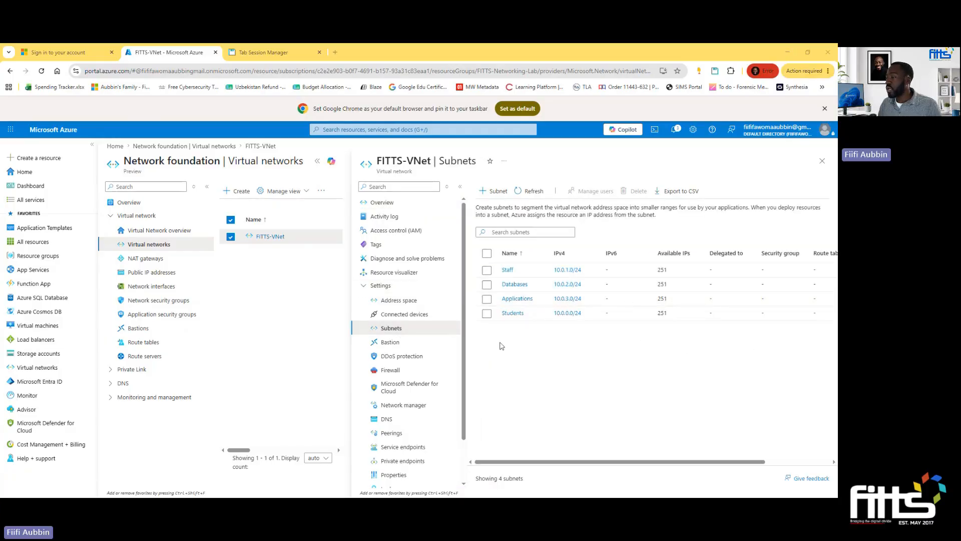
- Assign the FITTS-Student-NSG network security group to the Students subnet and save the subnet
left_click(516, 314)
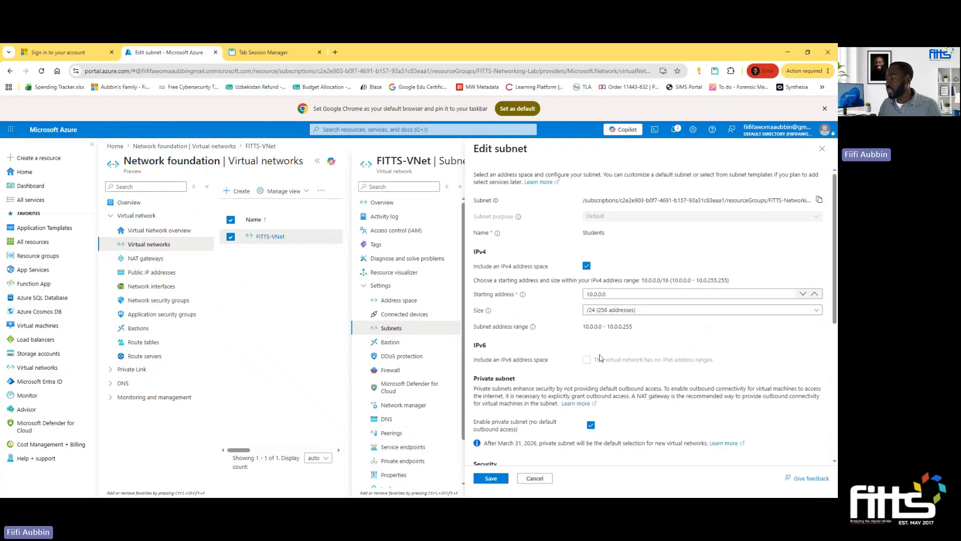
scroll(666, 380, "down", 3)
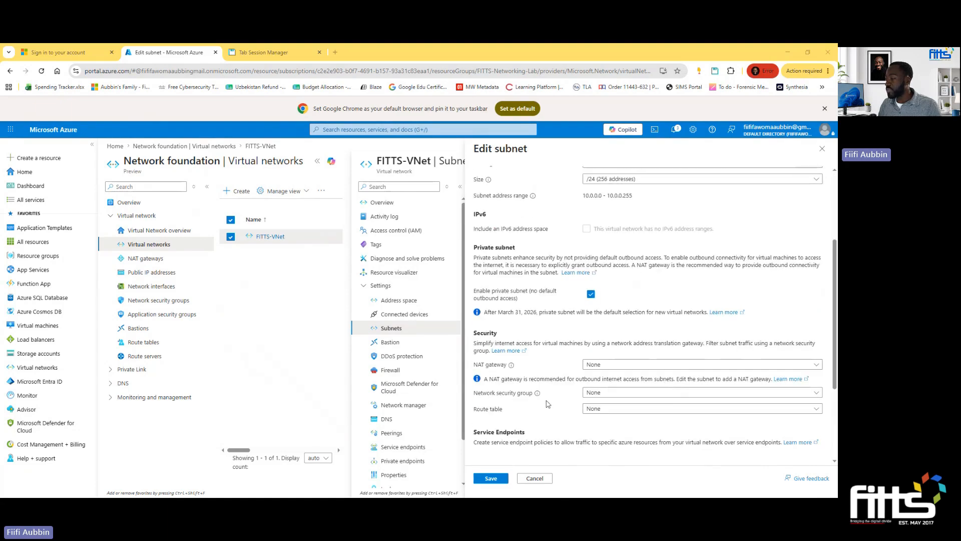
scroll(548, 403, "down", 1)
left_click(816, 349)
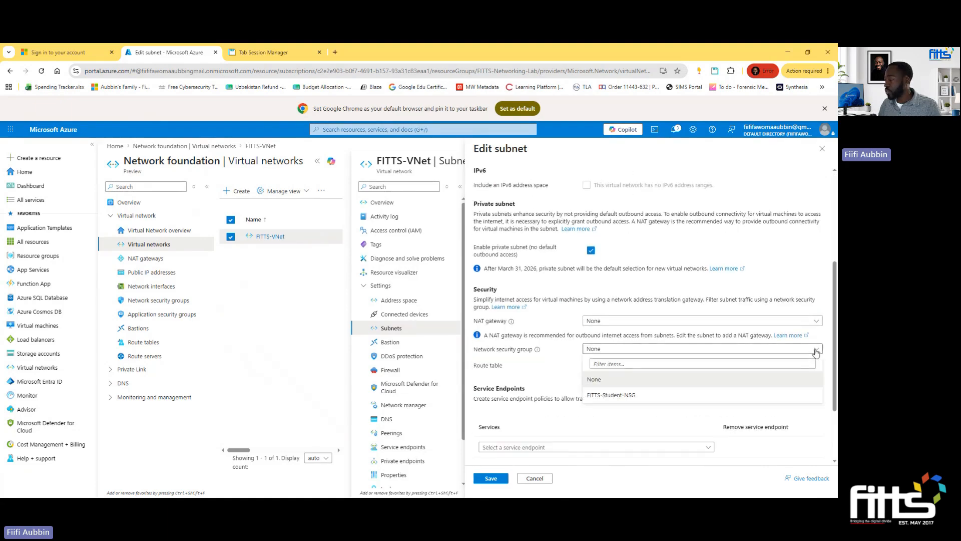
left_click(622, 397)
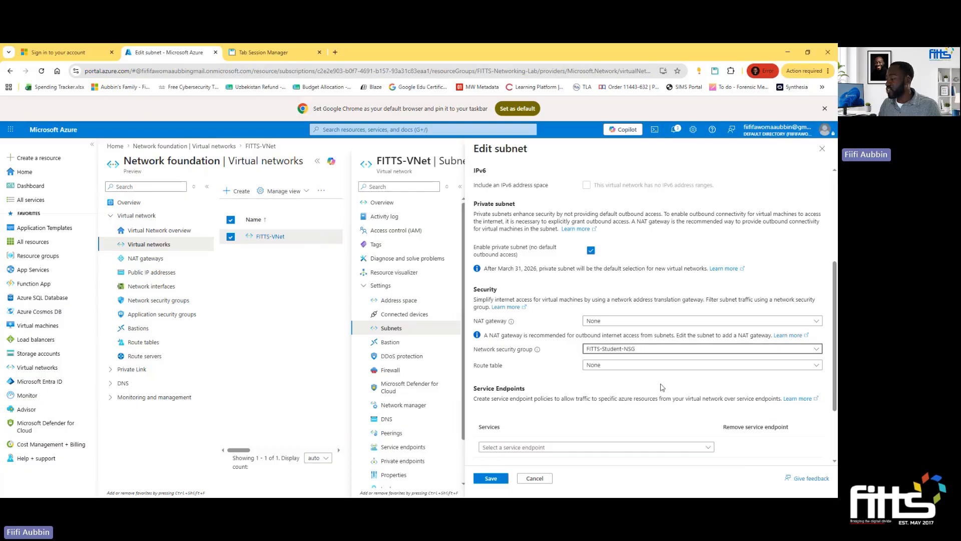
scroll(662, 387, "down", 2)
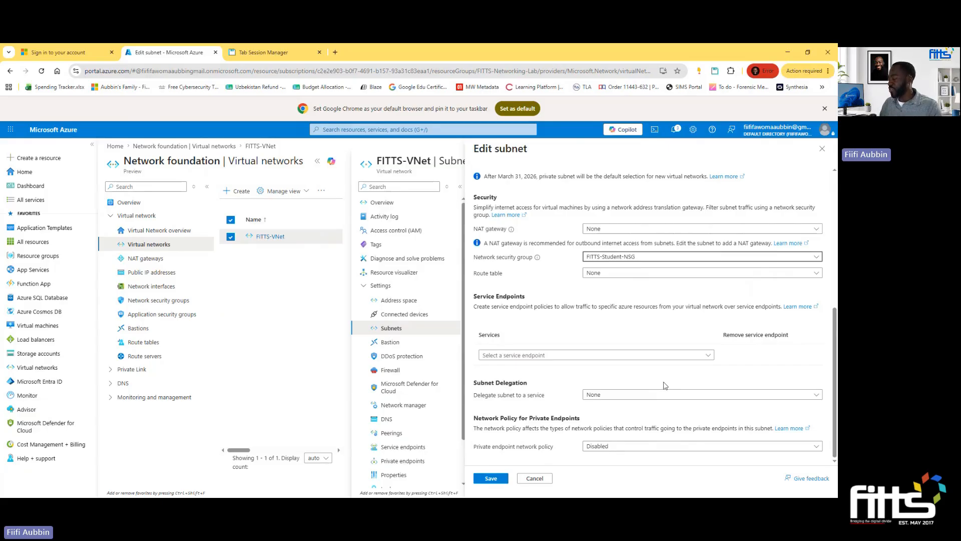
left_click(495, 480)
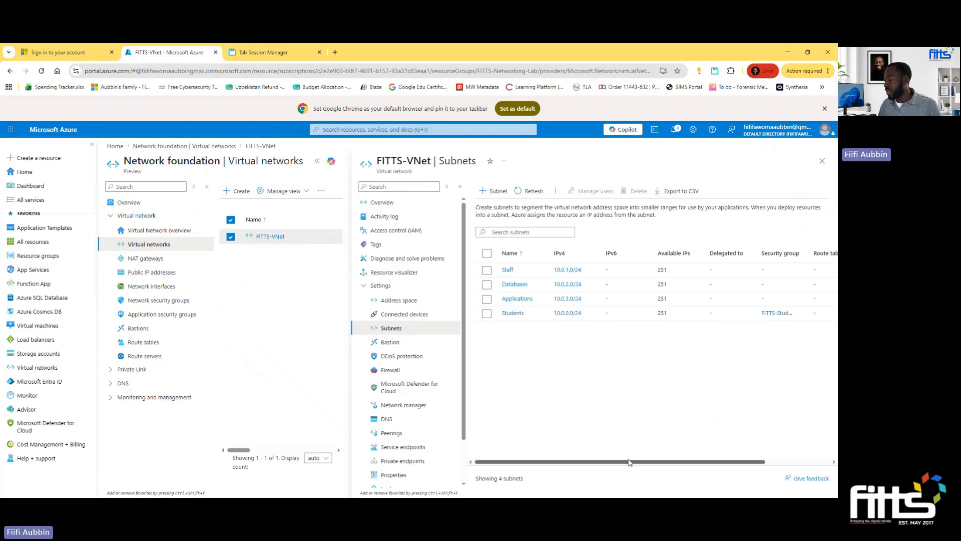
- Check the security group assignments in the FITTS-VNet subnet list
scroll(633, 463, "right", 2)
scroll(634, 472, "left", 2)
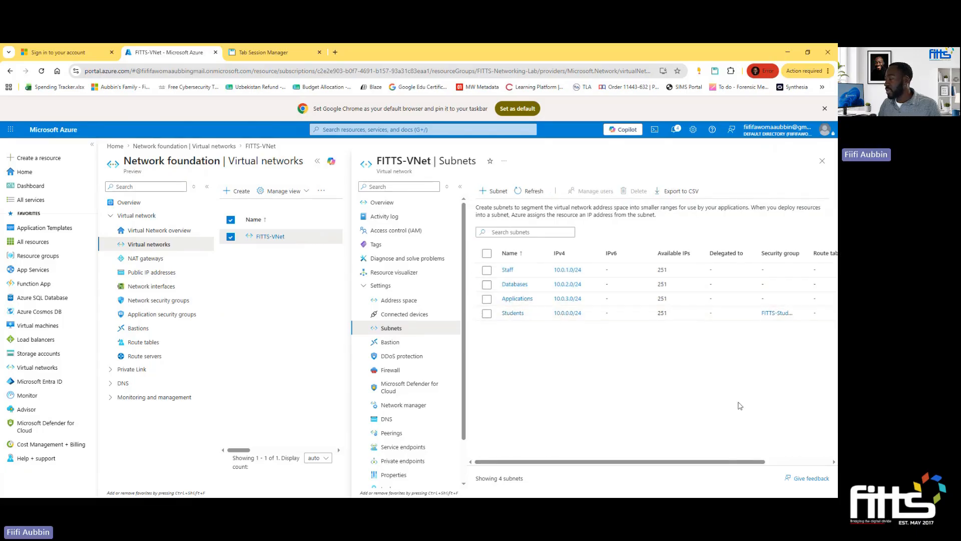
left_click_drag(725, 461, 791, 458)
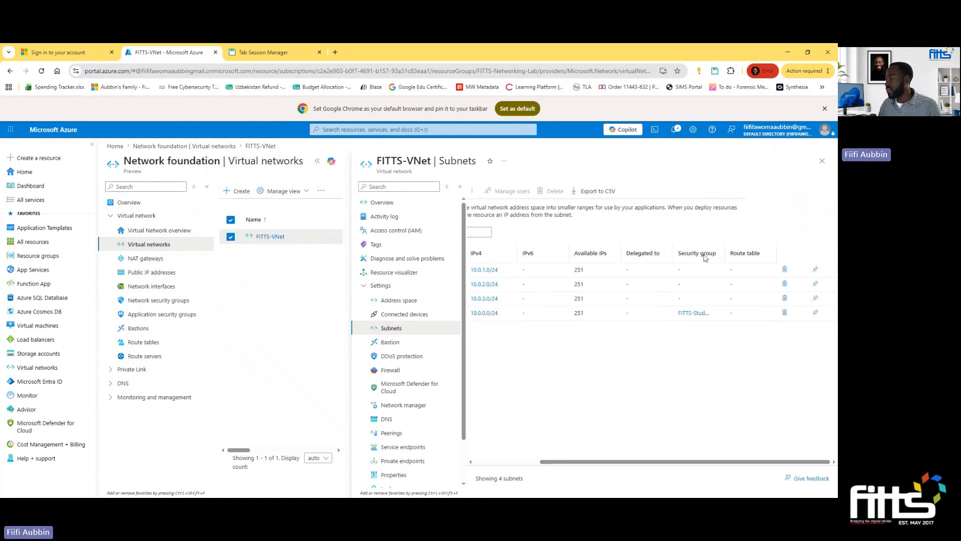